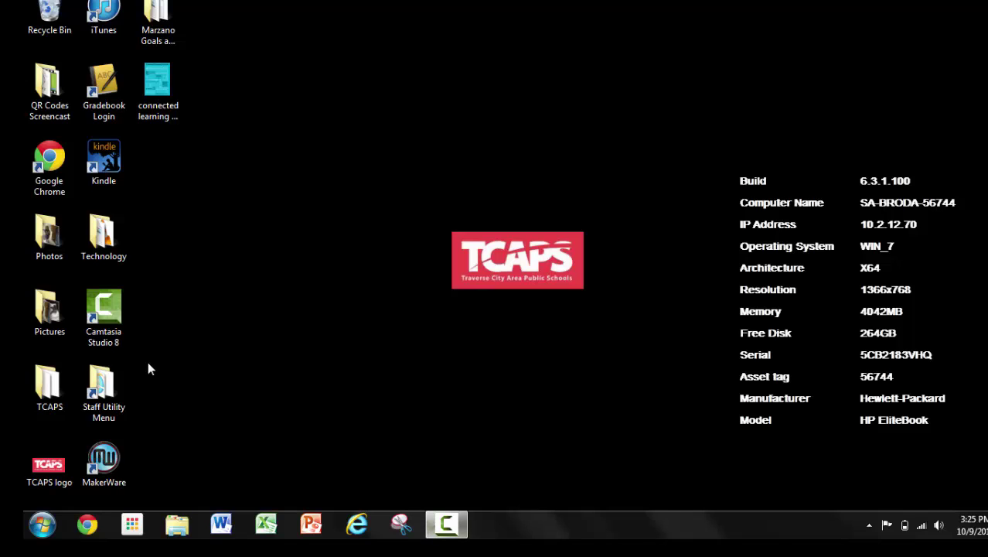
# - Launch Google Chrome from the Windows 7 taskbar
pyautogui.click(94, 524)
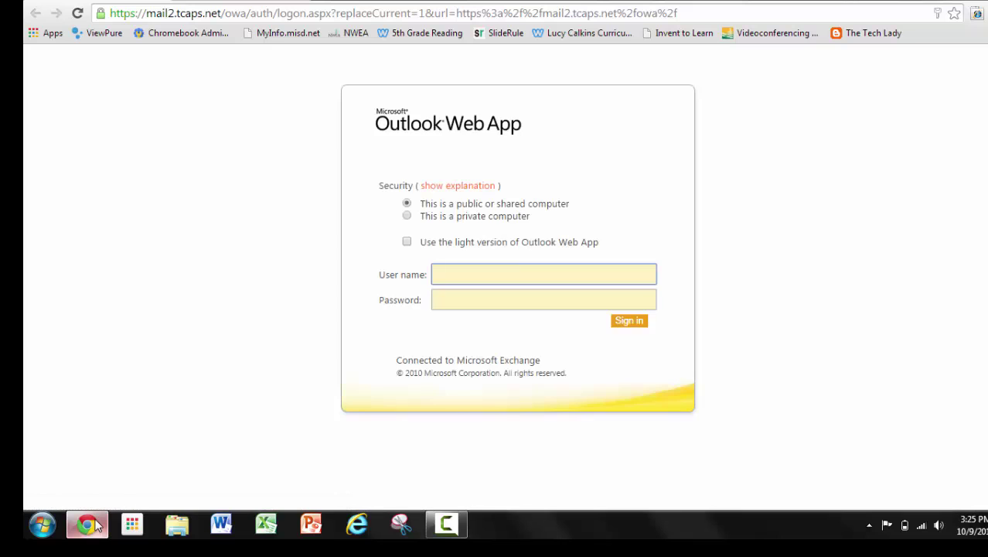
# - Use the NWEA bookmark, dismiss the announcement with Continue, and submit the filled-in login
pyautogui.click(356, 35)
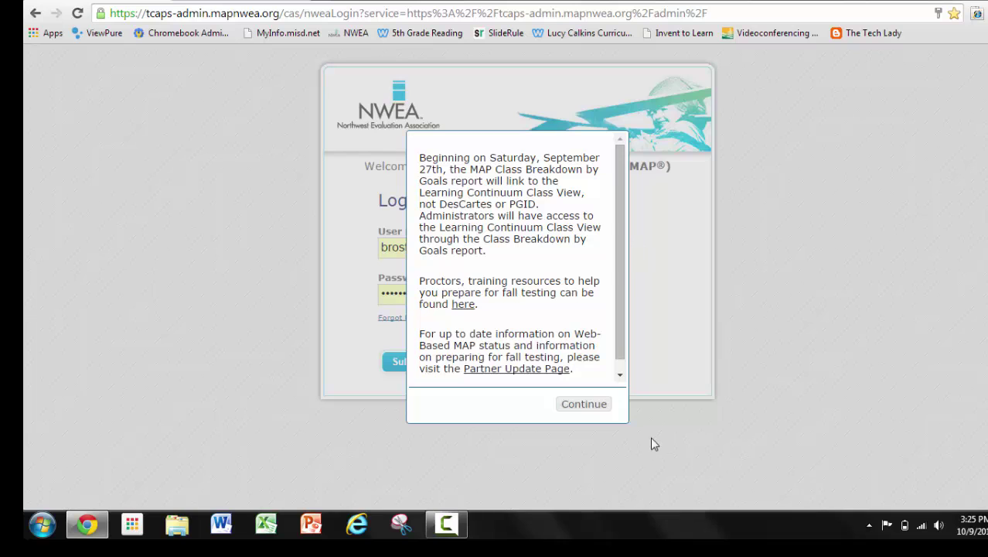
pyautogui.click(597, 402)
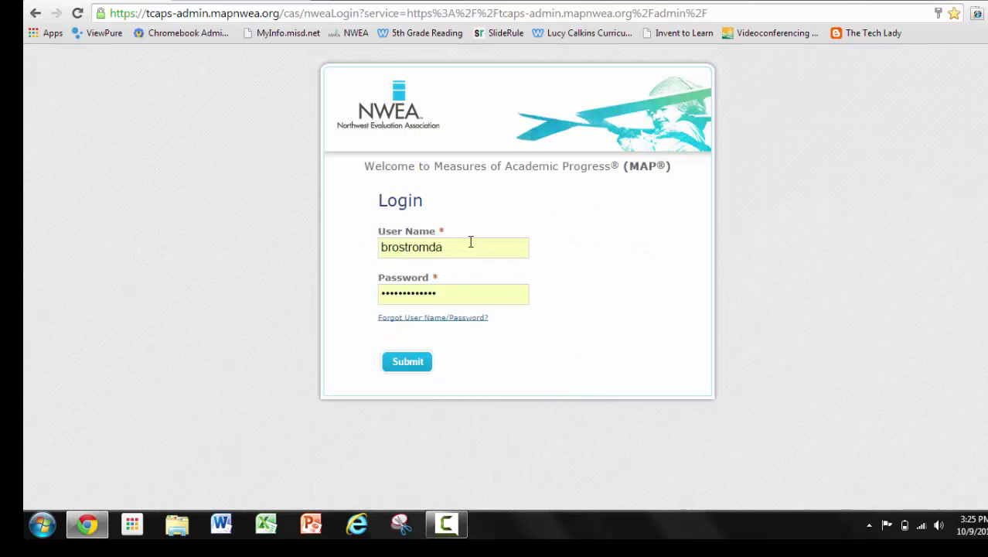
pyautogui.click(412, 365)
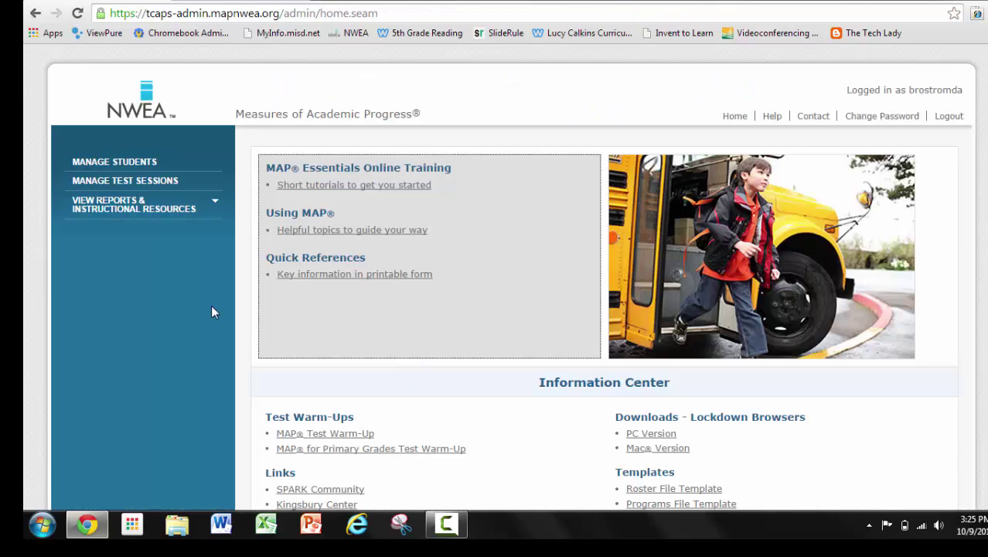
# - Open Manage Test Sessions from the left sidebar
pyautogui.click(167, 185)
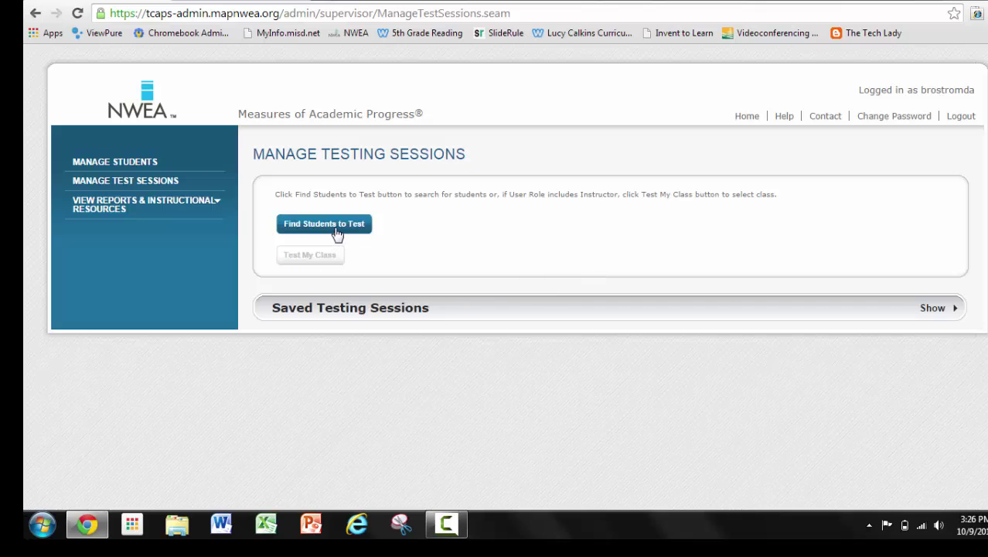
# - In Find Students to Test, filter by school Blair Elementary, grade 4 and the grade-4 instructor
pyautogui.click(337, 229)
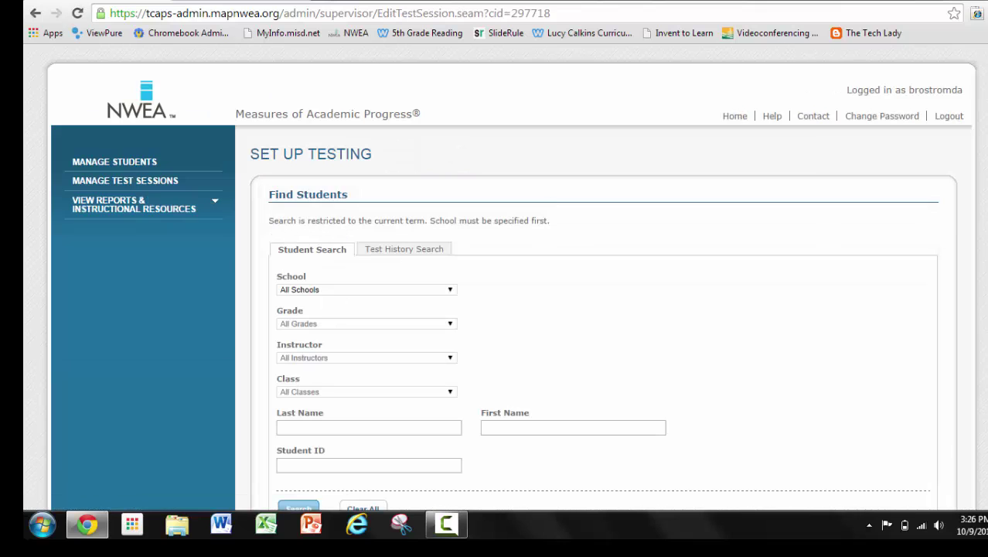
pyautogui.scroll(-3, 337, 234)
pyautogui.click(406, 175)
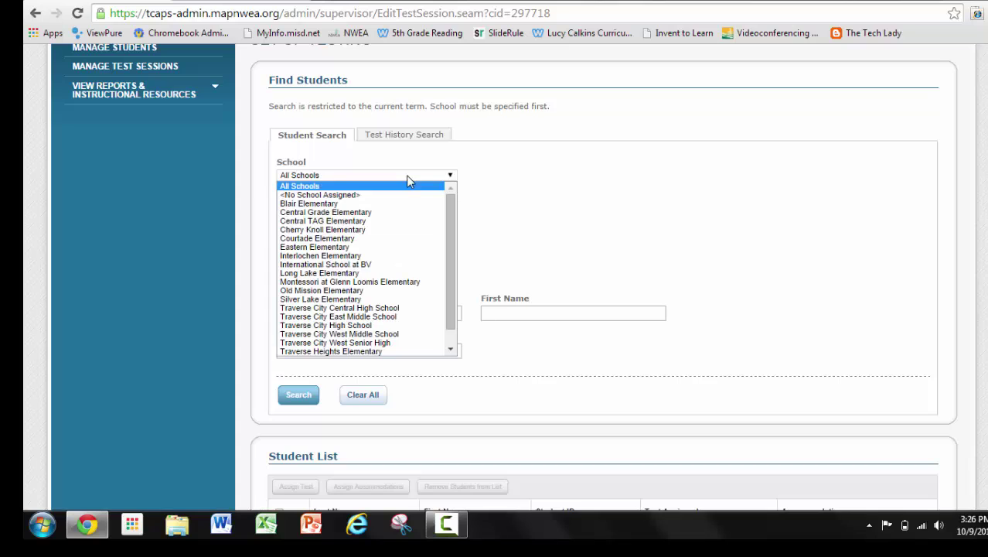
pyautogui.click(380, 204)
pyautogui.click(361, 209)
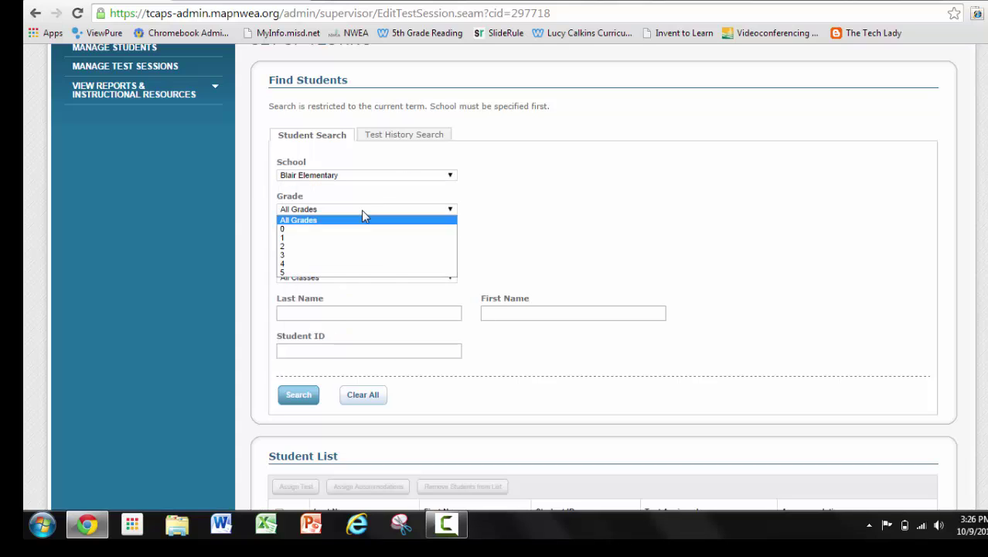
pyautogui.click(314, 268)
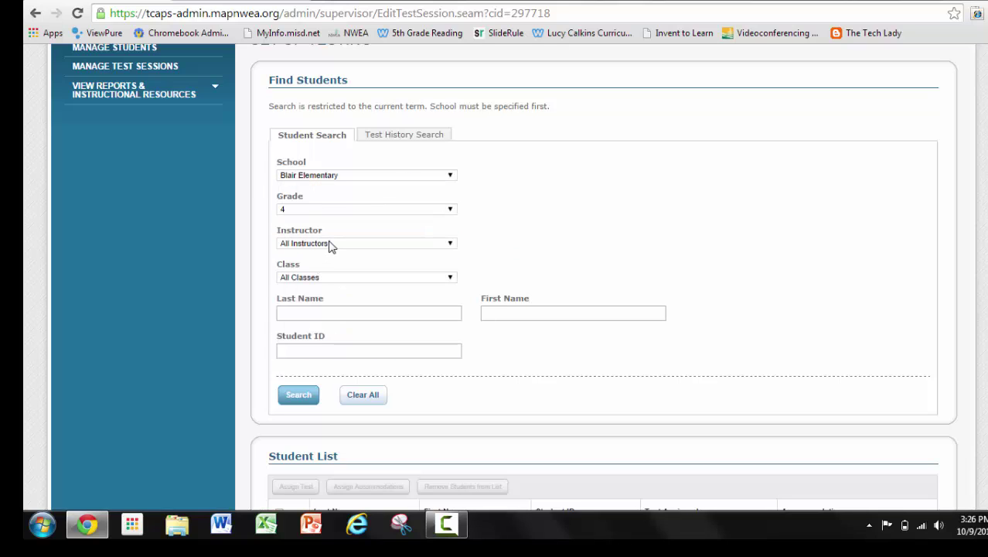
pyautogui.click(331, 244)
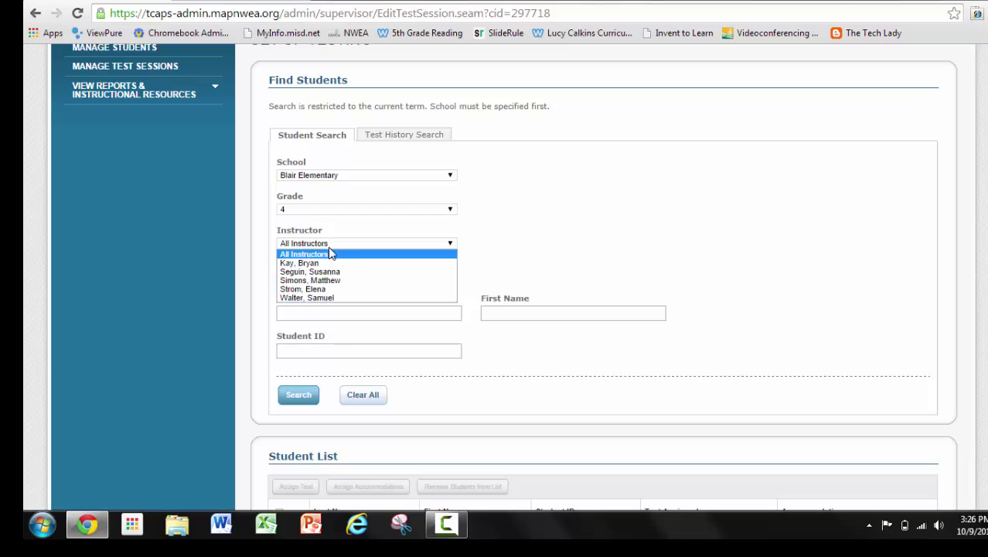
pyautogui.click(309, 298)
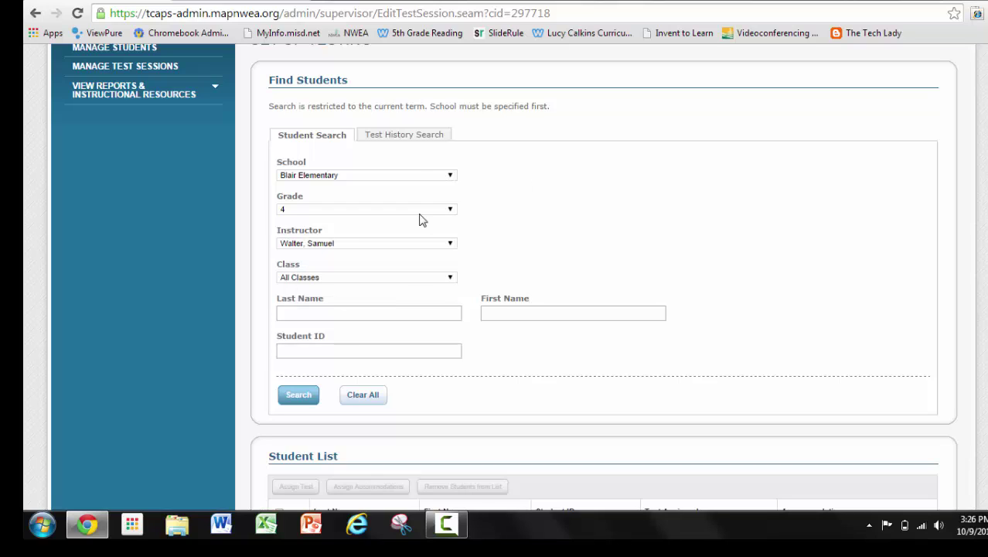
# - Run the search, check only the first three found students, and add them
pyautogui.click(302, 398)
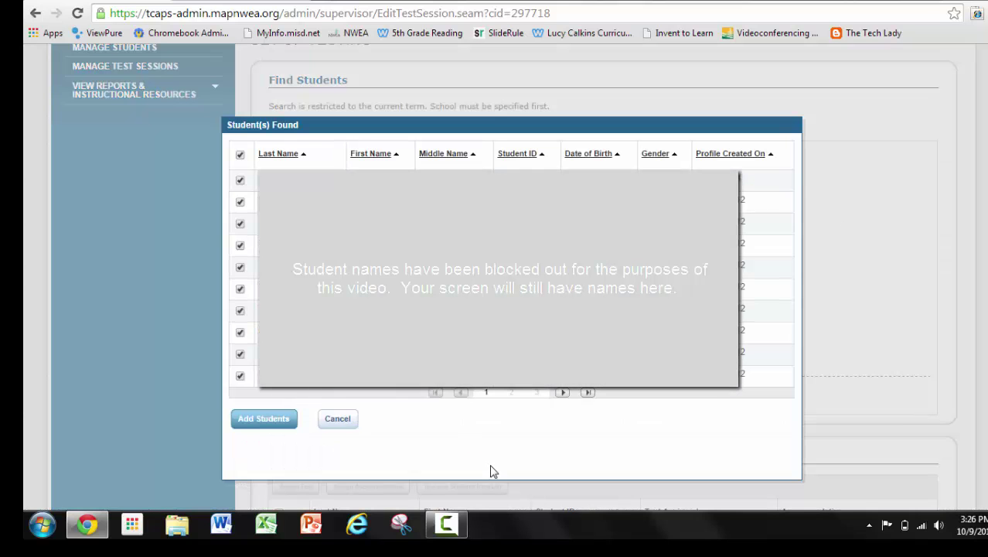
pyautogui.click(240, 155)
pyautogui.click(240, 180)
pyautogui.click(240, 203)
pyautogui.click(240, 223)
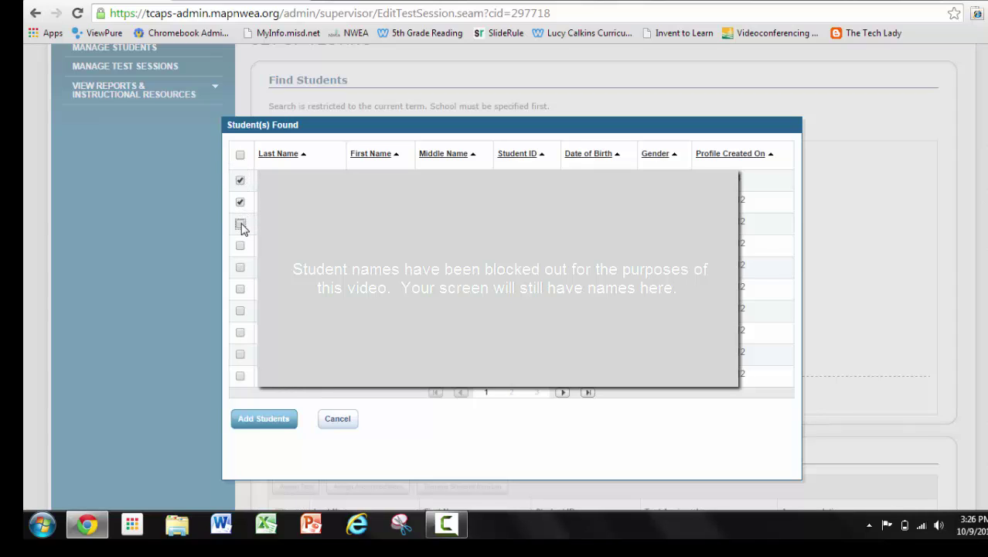
pyautogui.click(280, 427)
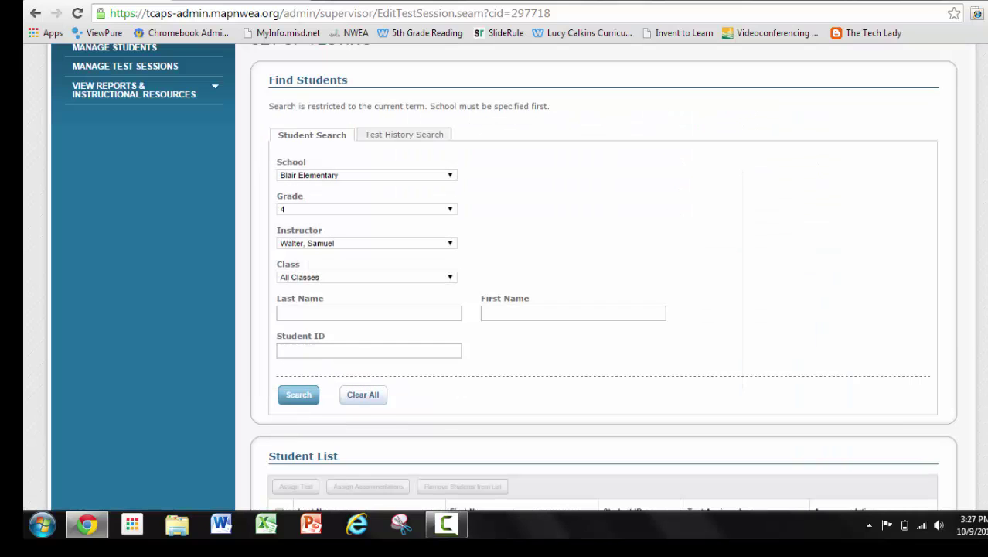
# - Select all three students in the student list
pyautogui.scroll(-3, 804, 259)
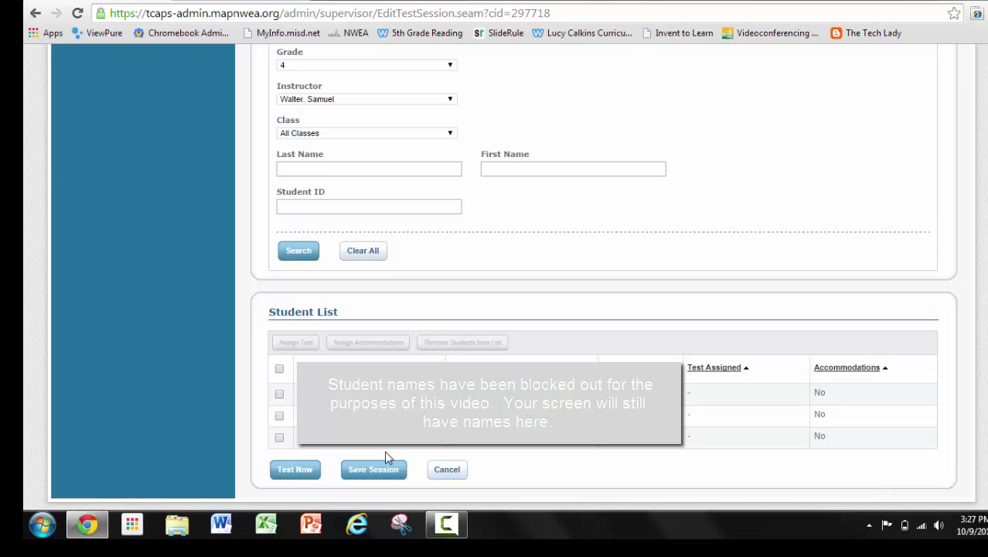
pyautogui.click(279, 395)
pyautogui.click(280, 415)
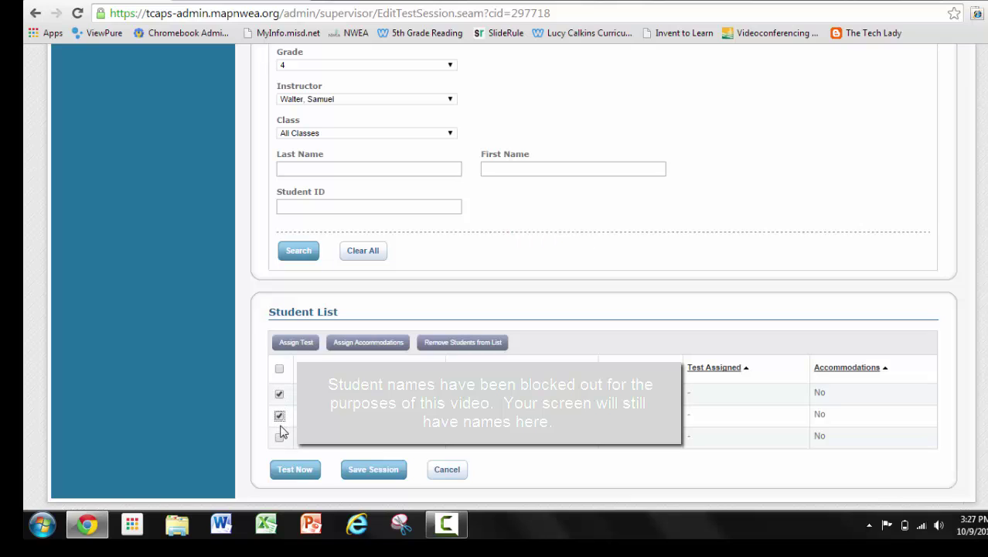
pyautogui.click(280, 437)
pyautogui.click(280, 369)
pyautogui.click(280, 369)
# - Assign MAP: Reading 2-5 Common Core 2010 V2 to the selected students via Assign Test
pyautogui.click(299, 347)
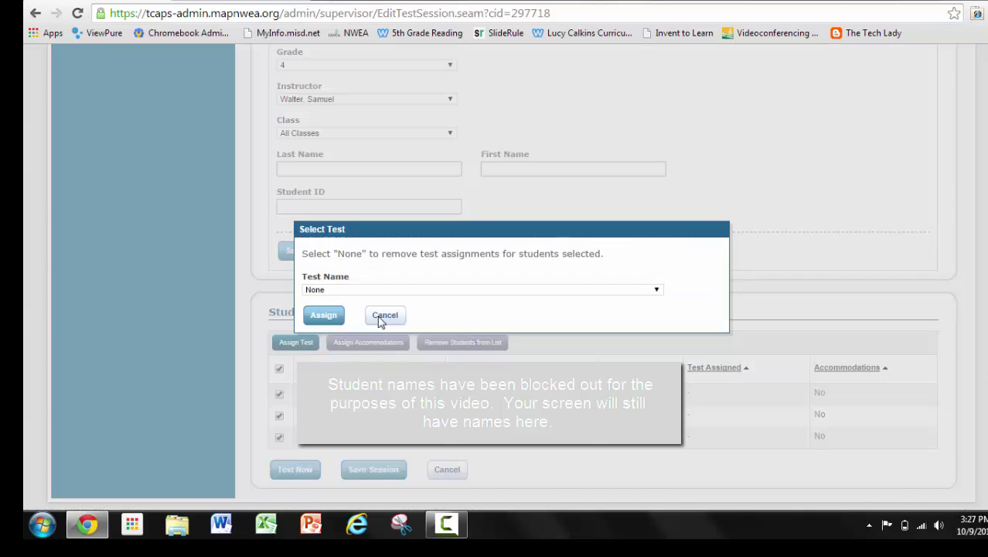
pyautogui.click(647, 290)
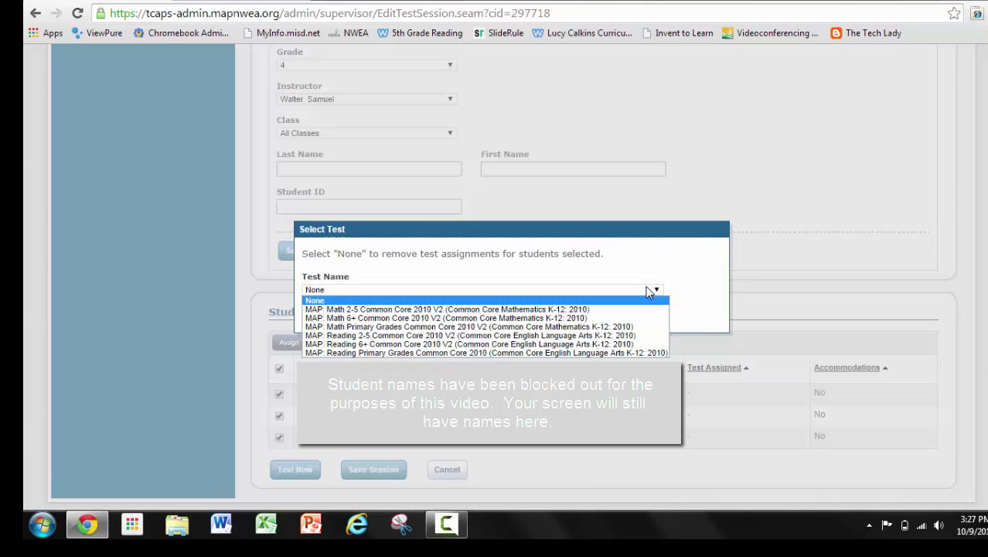
pyautogui.click(626, 335)
pyautogui.click(310, 318)
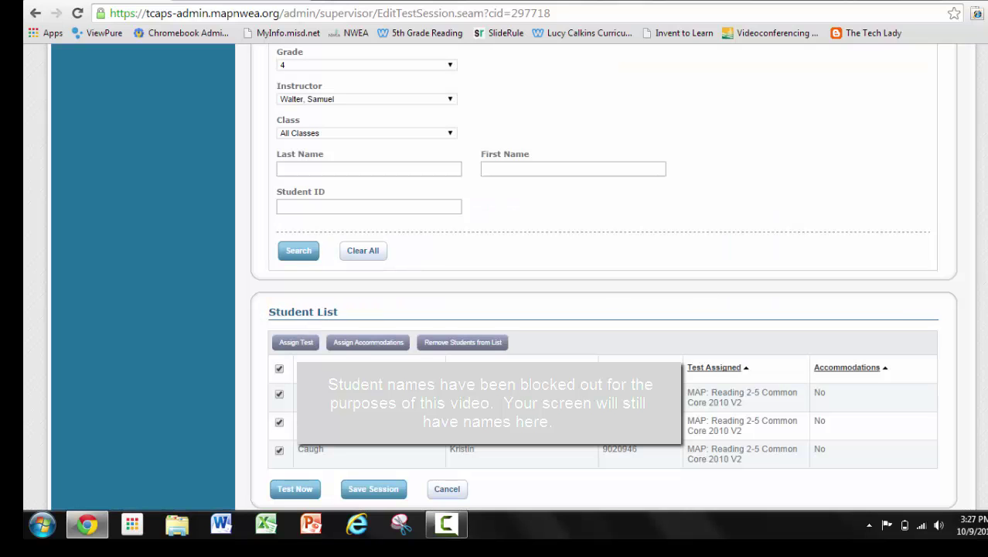
pyautogui.scroll(-1, 930, 317)
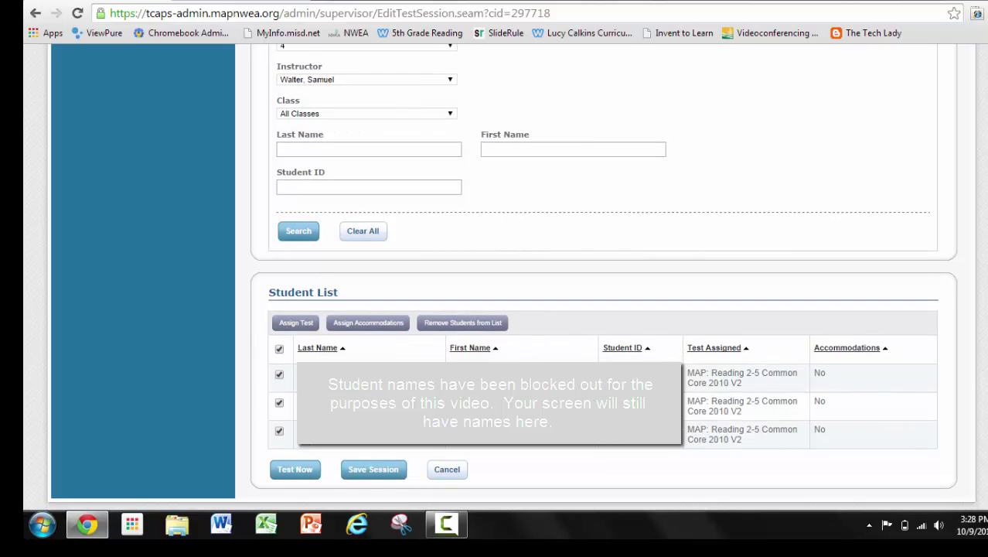
# - Save the testing session with the name 'aa' and exit setup
pyautogui.click(375, 469)
pyautogui.click(358, 304)
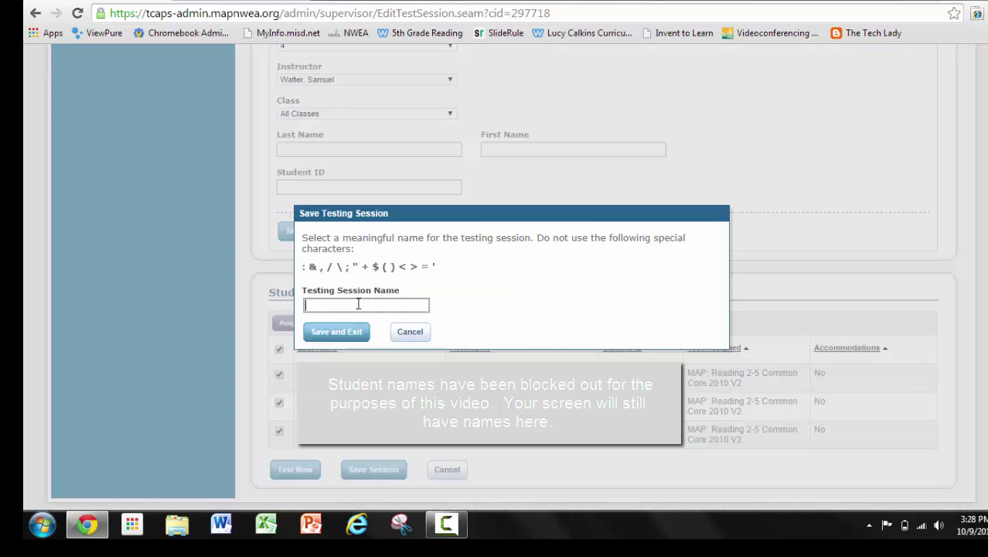
pyautogui.write('aa')
pyautogui.click(348, 336)
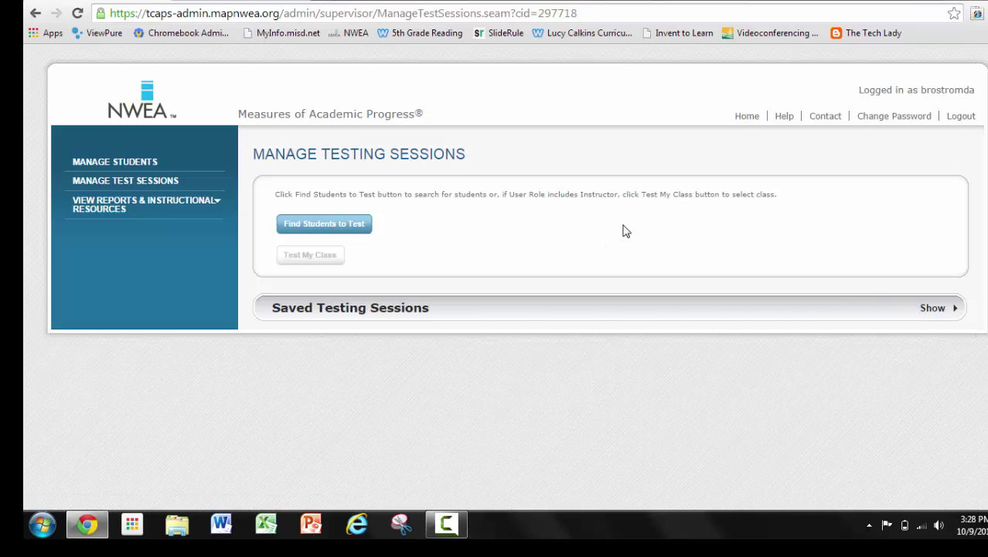
# - Show the saved testing sessions and start Test Now for session 'aa'
pyautogui.click(933, 308)
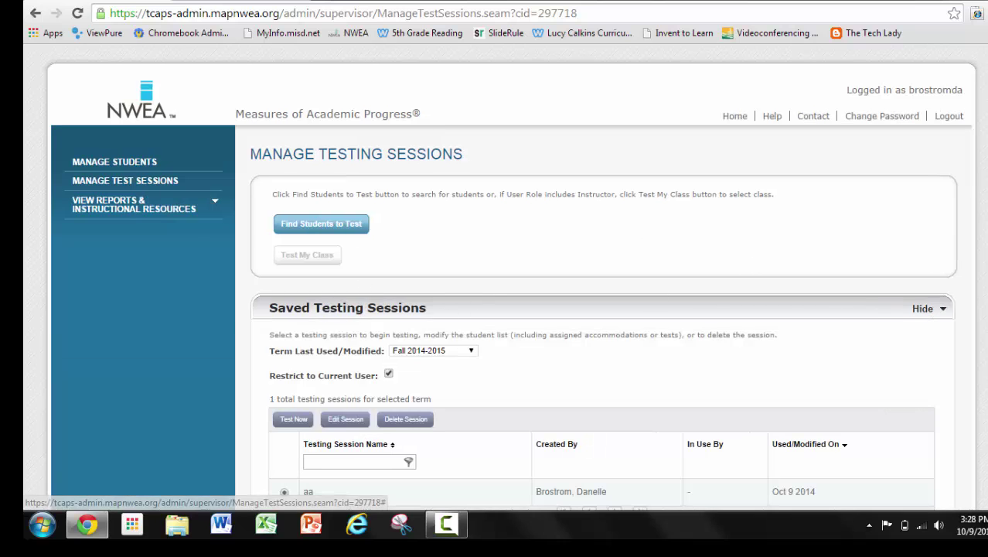
pyautogui.scroll(-2, 480, 419)
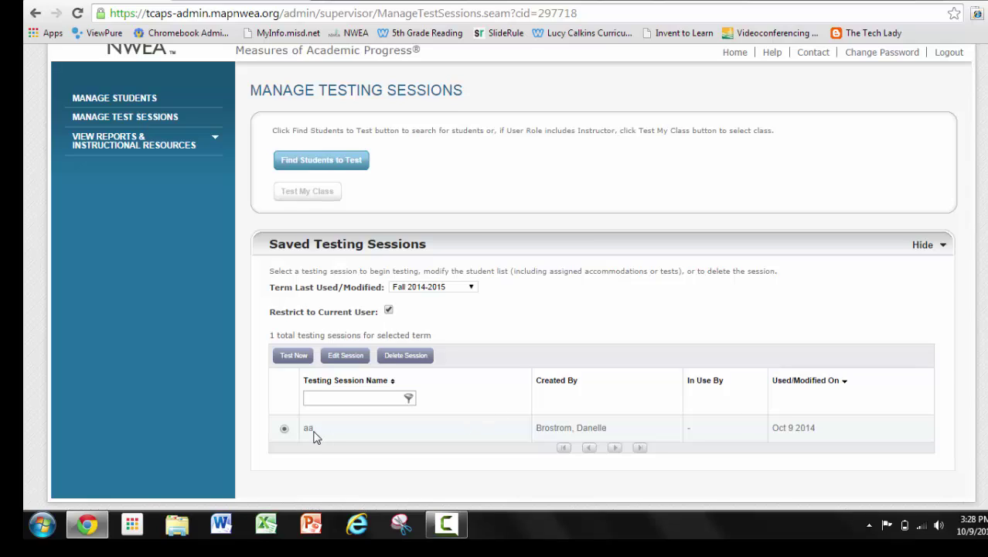
pyautogui.click(293, 357)
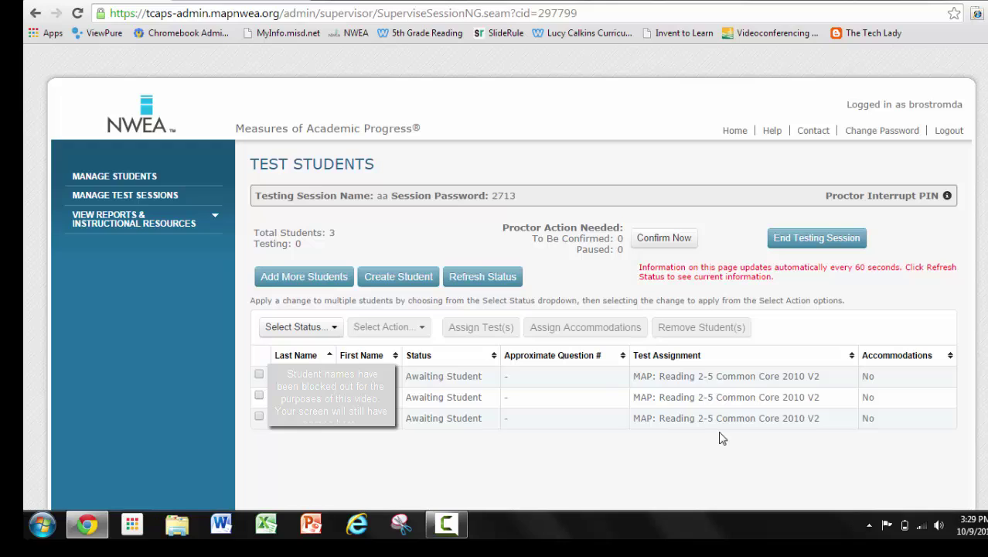
pyautogui.doubleClick(380, 197)
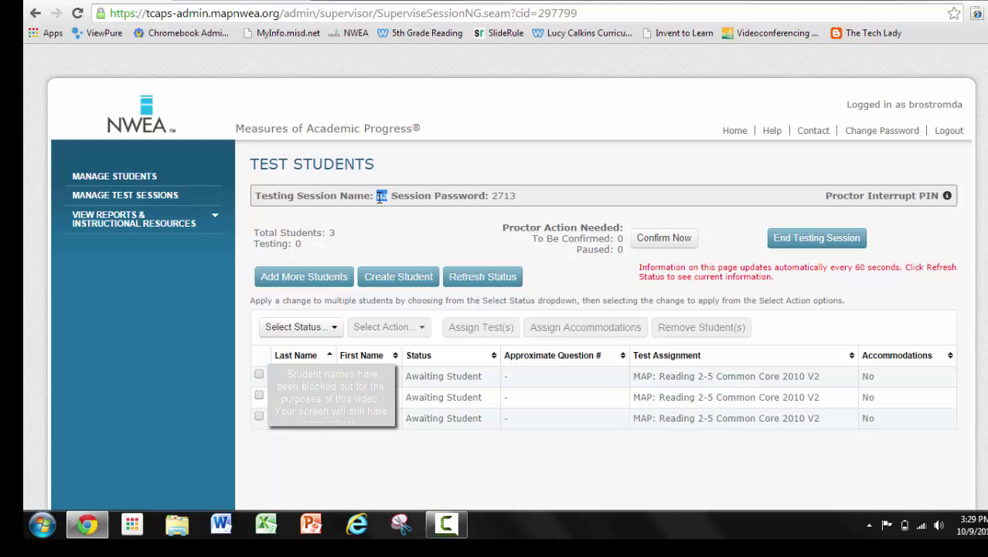